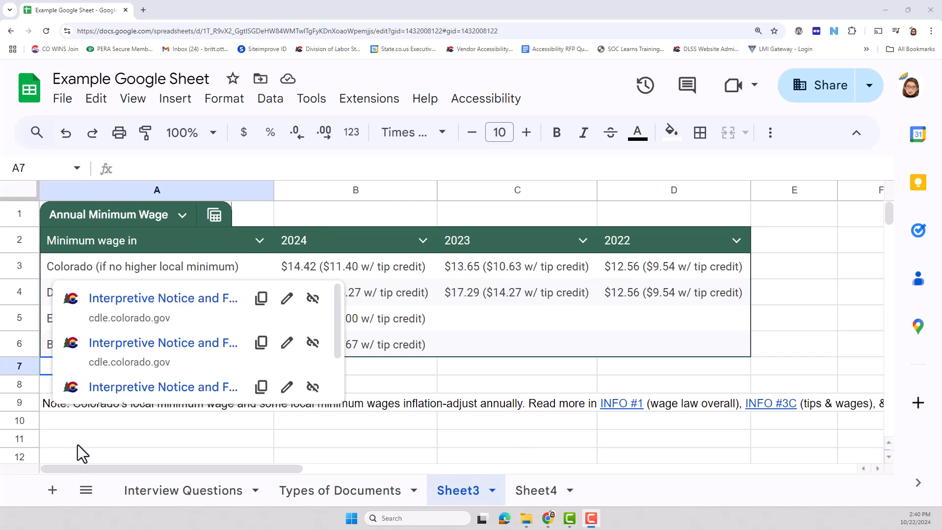
Examine the note in row 9 across its full width and the blank rows separating it from the minimum wage table.
left_click(65, 428)
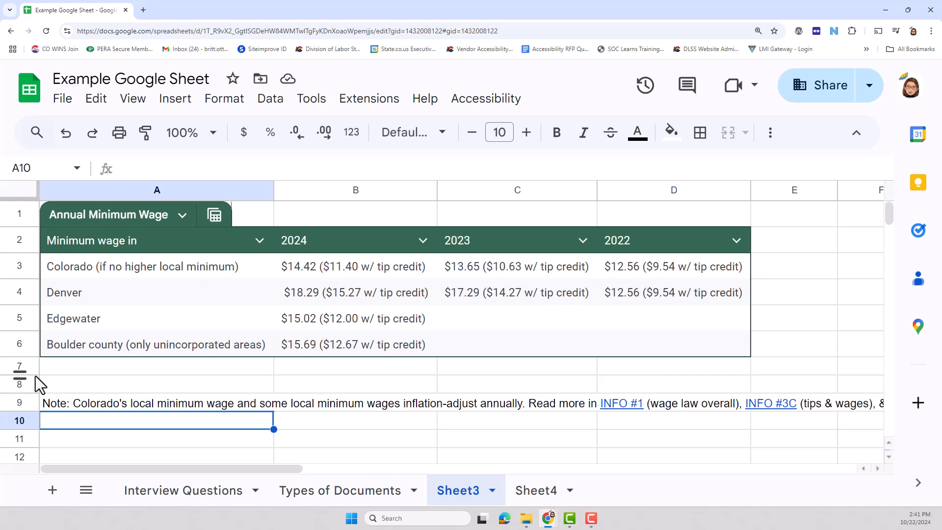
left_click_drag(58, 403, 61, 436)
left_click(58, 420)
left_click_drag(301, 470, 409, 470)
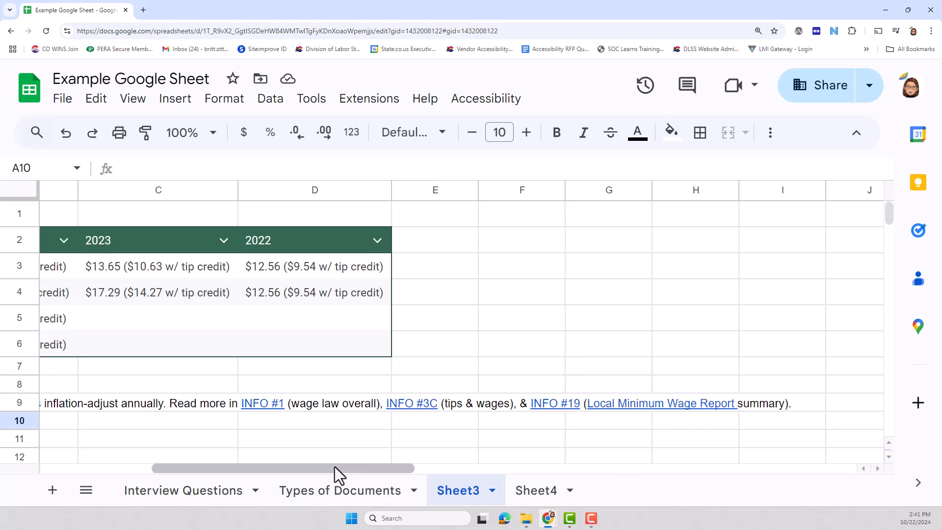
left_click_drag(336, 469, 115, 469)
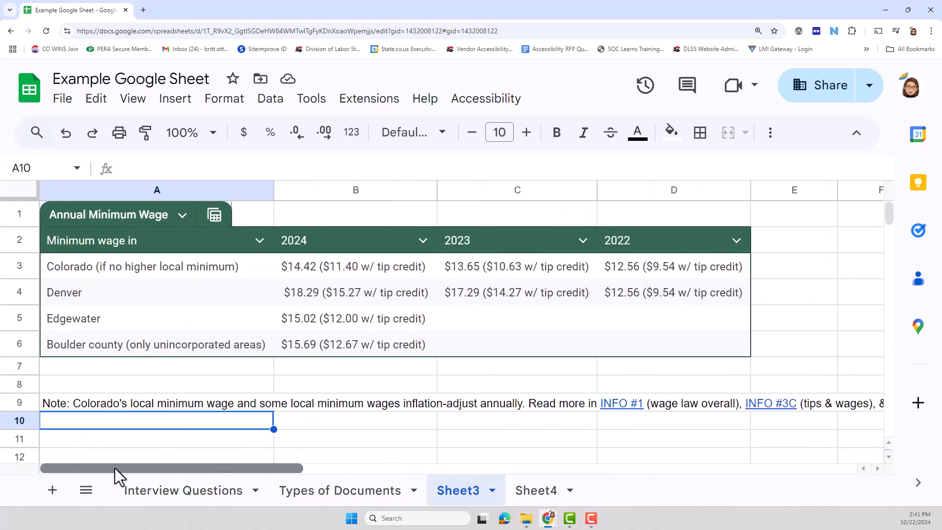
left_click(71, 407)
left_click(49, 429, "shift")
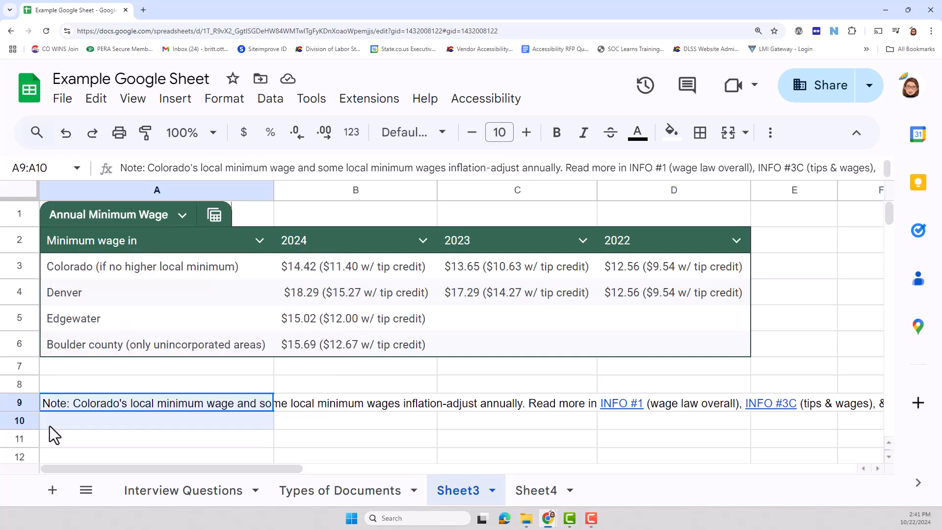
left_click(55, 382)
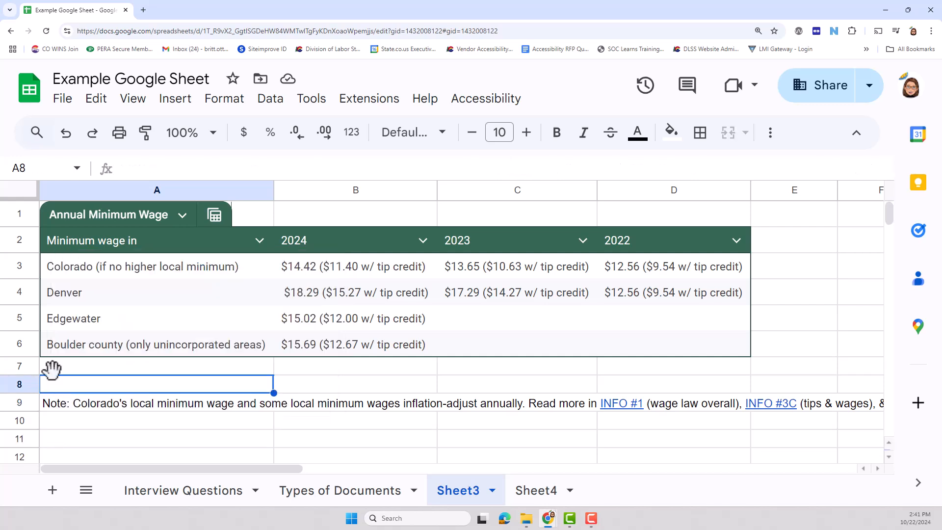
left_click(52, 369)
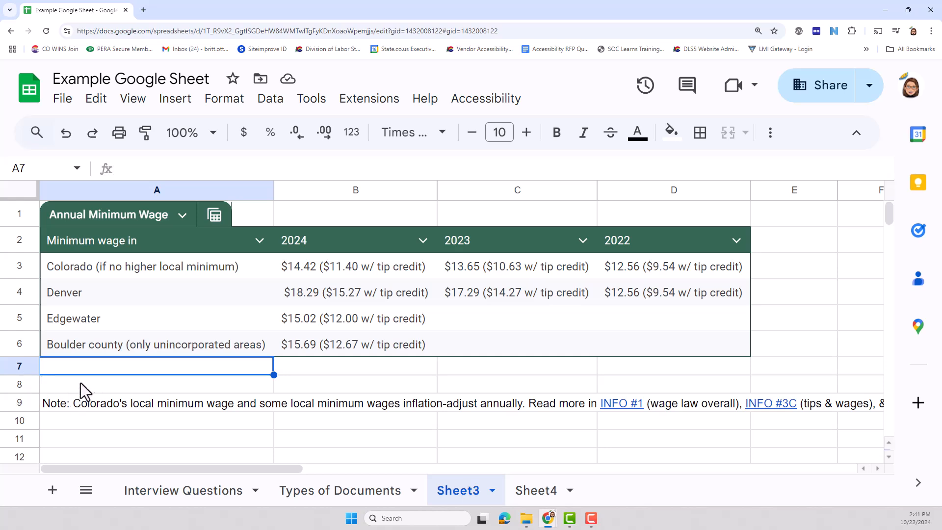
left_click(66, 403)
left_click(58, 366)
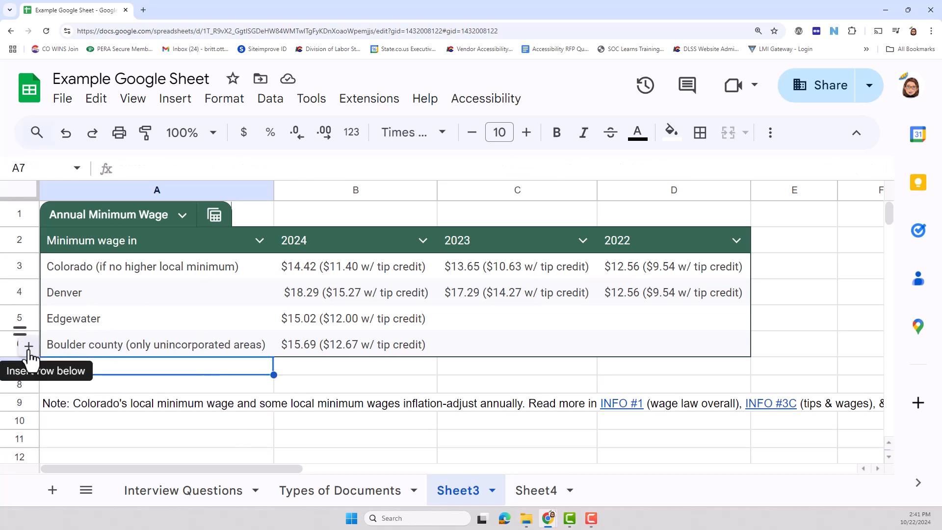
Add an empty row to the end of the Annual Minimum Wage table, below the Boulder county row.
left_click(28, 346)
left_click(53, 369)
double_click(54, 369)
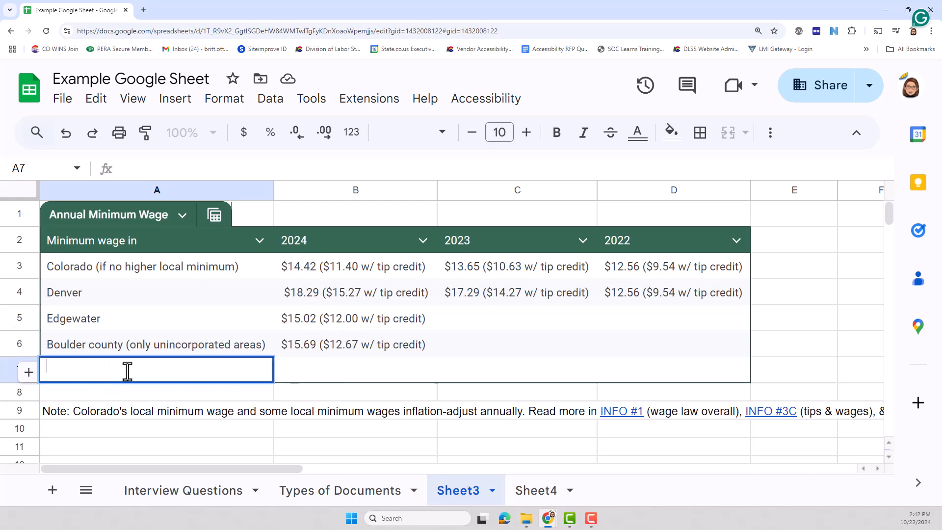
left_click(95, 395)
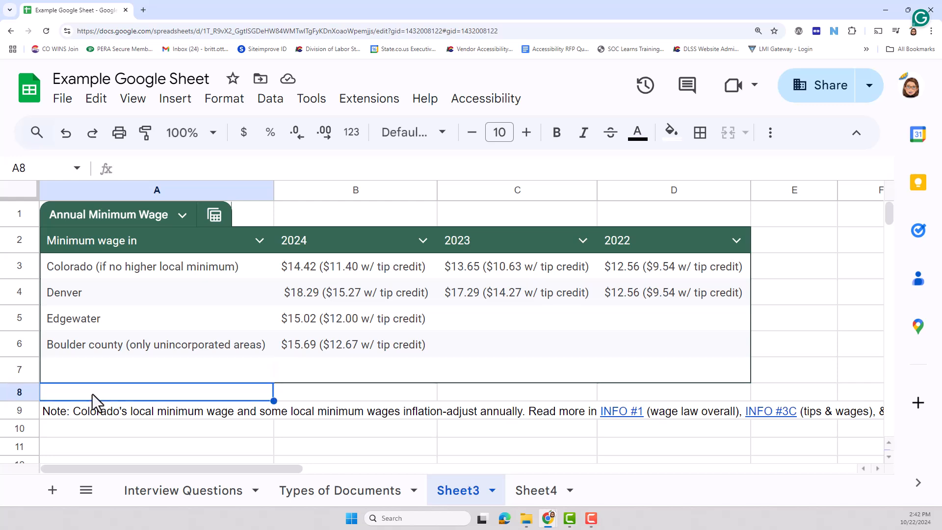
Delete the empty table row directly below the Boulder county row.
right_click(12, 372)
left_click(69, 328)
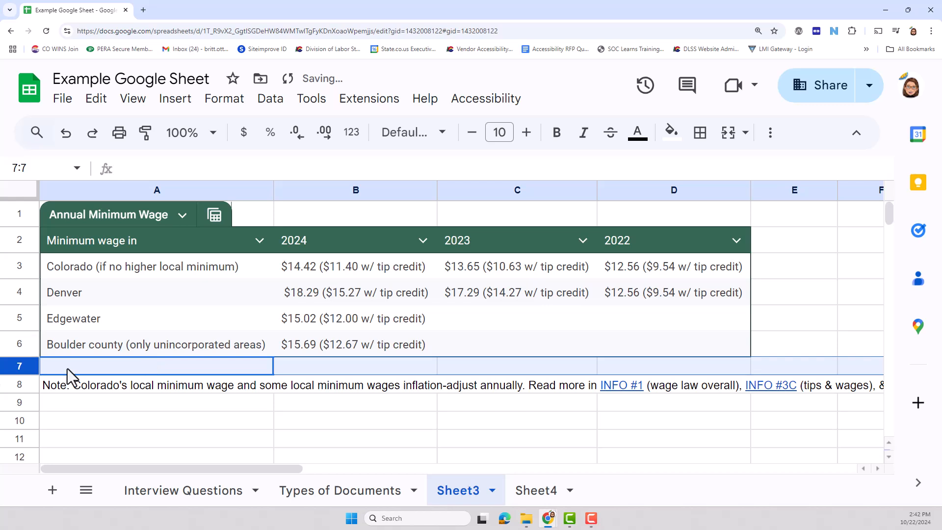
left_click(66, 369)
left_click(70, 386)
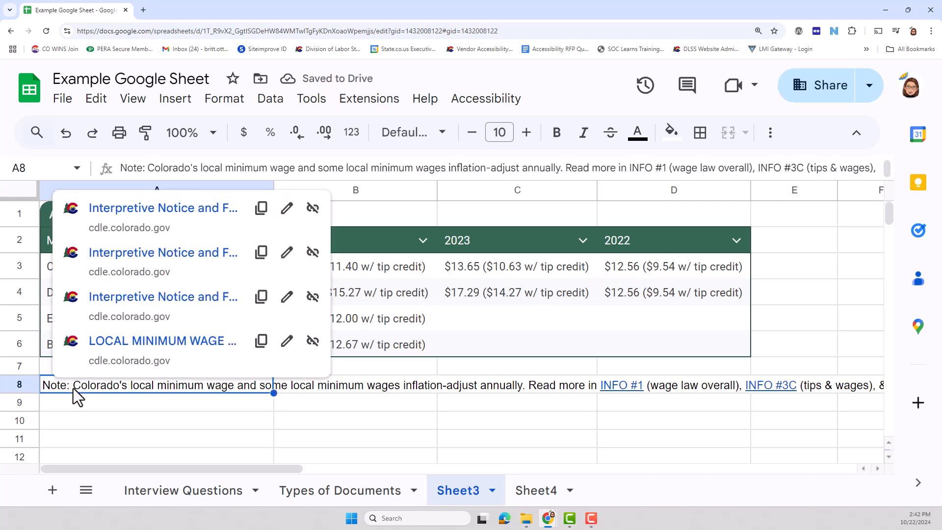
left_click(43, 400)
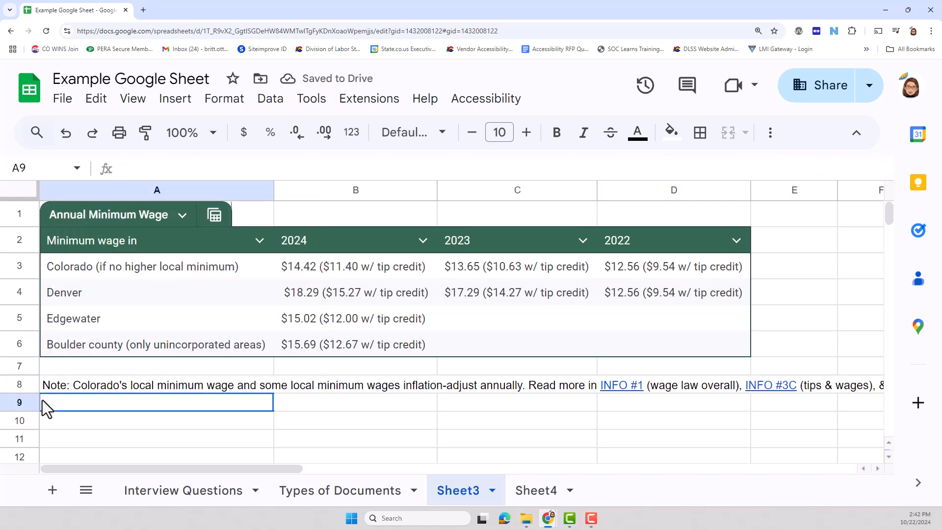
left_click(49, 366)
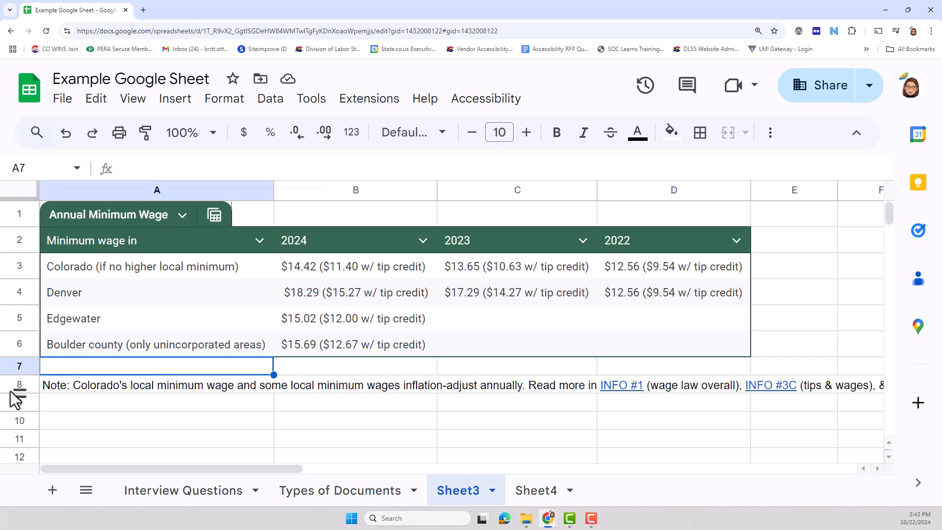
Delete the remaining blank row 7 between the table and the note about Colorado's local minimum wage.
left_click(24, 367)
right_click(25, 369)
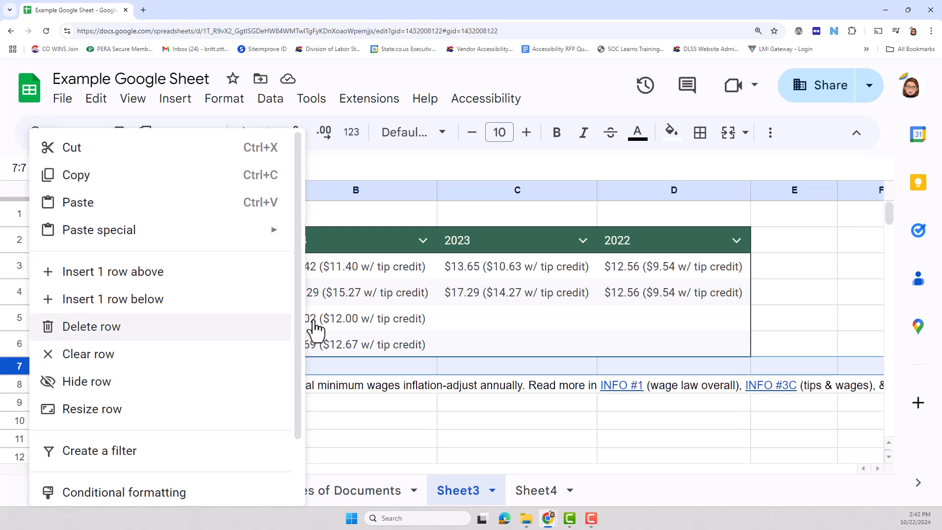
left_click(90, 327)
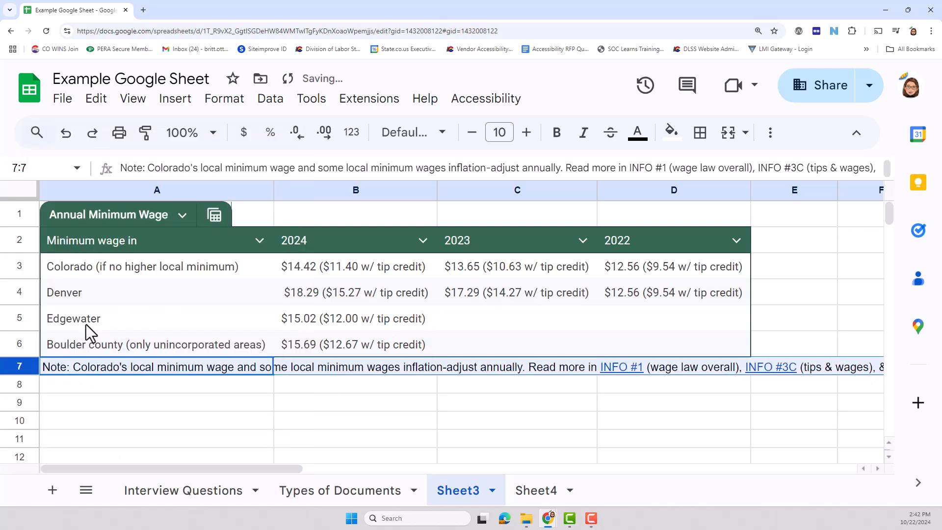
left_click(54, 384)
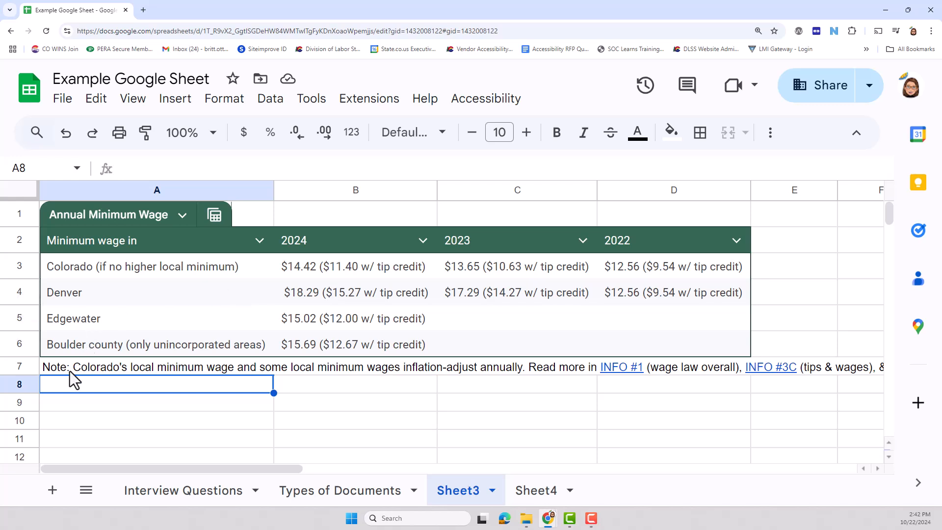
mouse_move(69, 371)
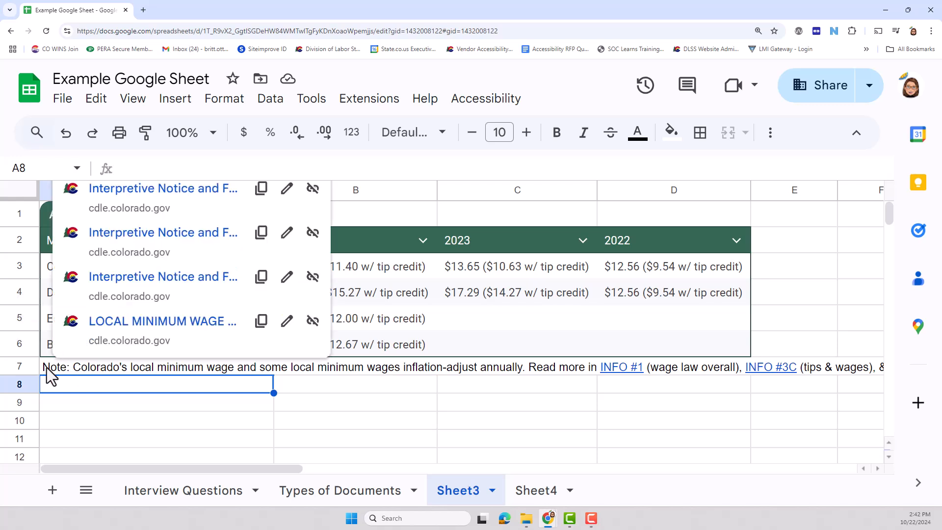
left_click(46, 368)
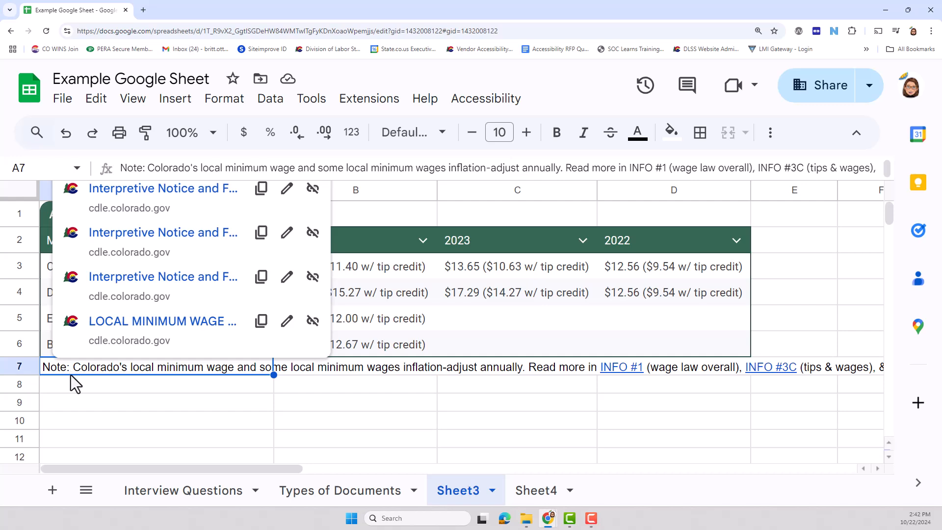
left_click(83, 384)
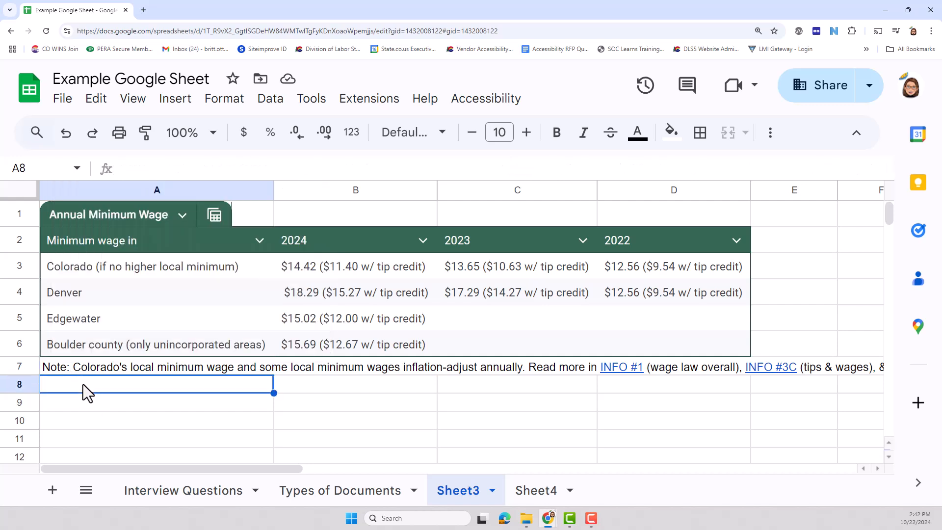
Fill the empty 2023 cells for Edgewater and Boulder county with N/A.
mouse_move(81, 369)
left_click(494, 322)
left_click(494, 341)
left_click(492, 317)
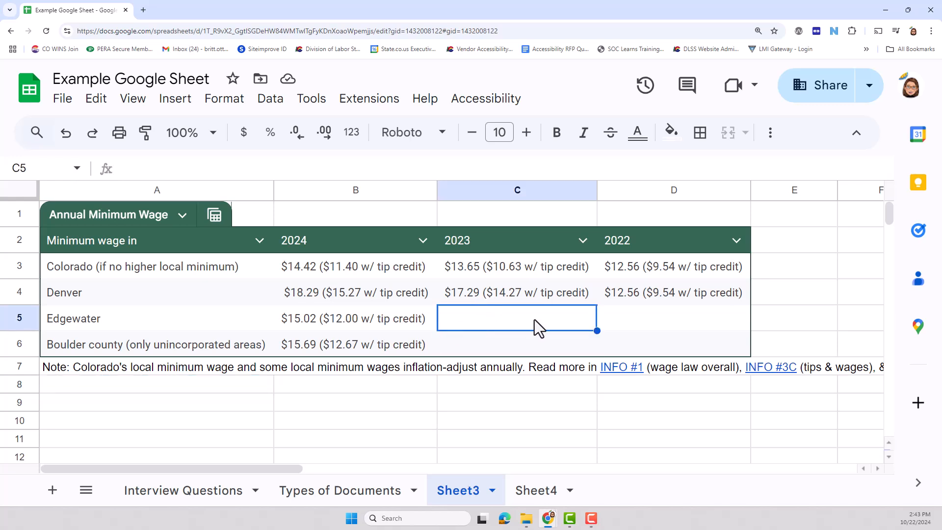
left_click(513, 348)
left_click(508, 324)
double_click(507, 324)
type("N/A")
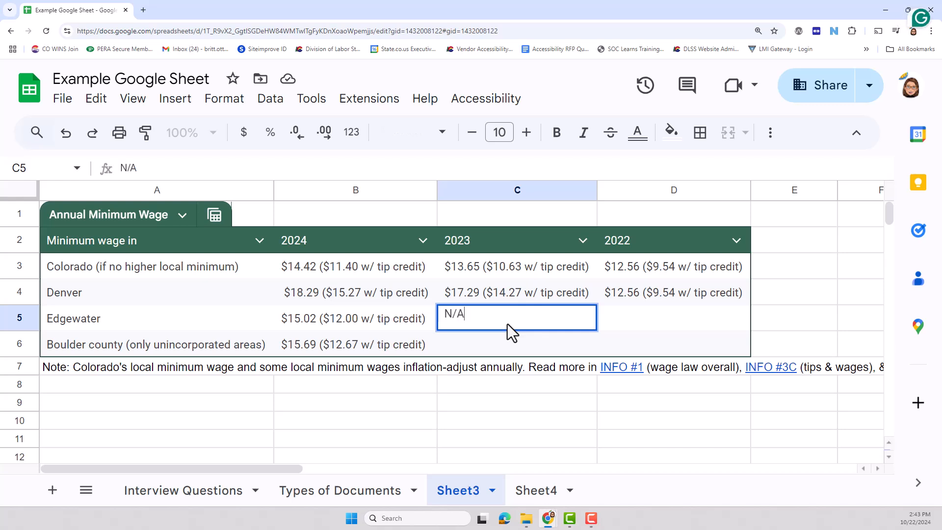
key("Return")
type("N/A")
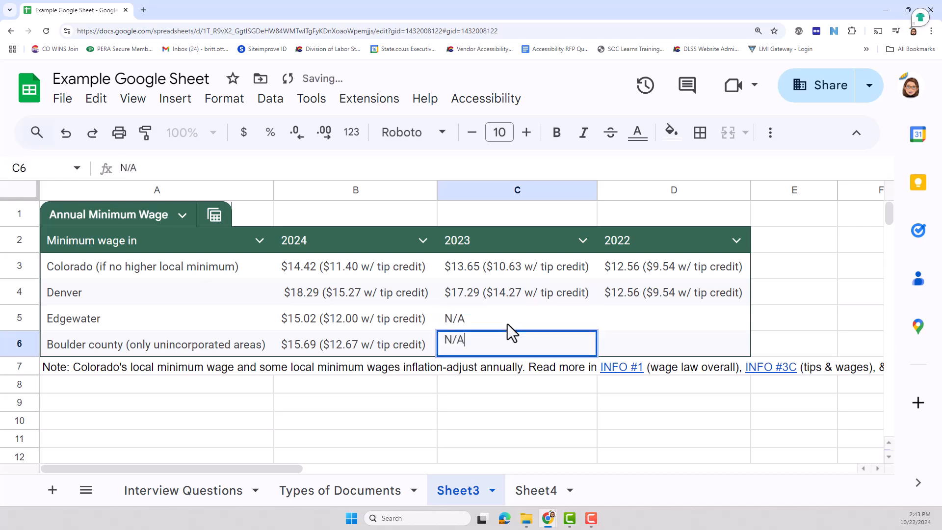
Fill the empty 2022 cells for Edgewater and Boulder county with N/A.
left_click(693, 324)
type("N/A")
key("Return")
type("N/A")
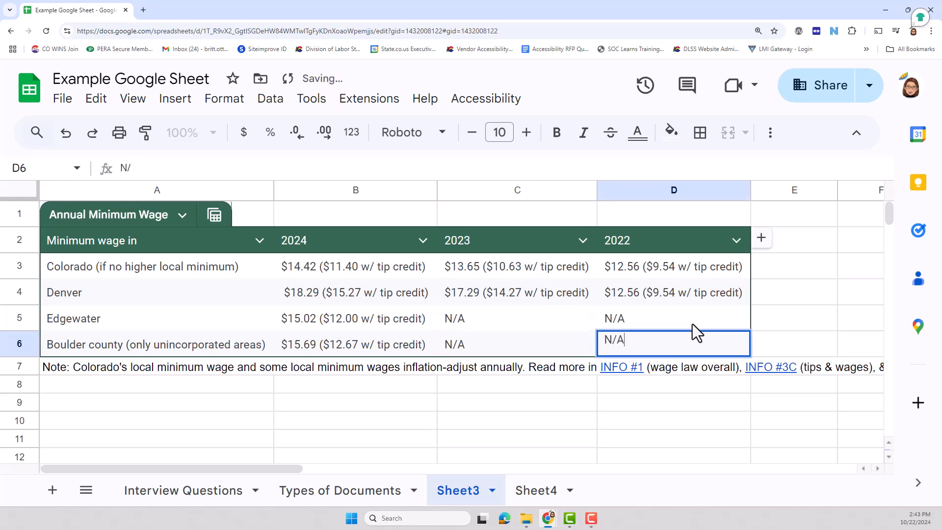
left_click(564, 418)
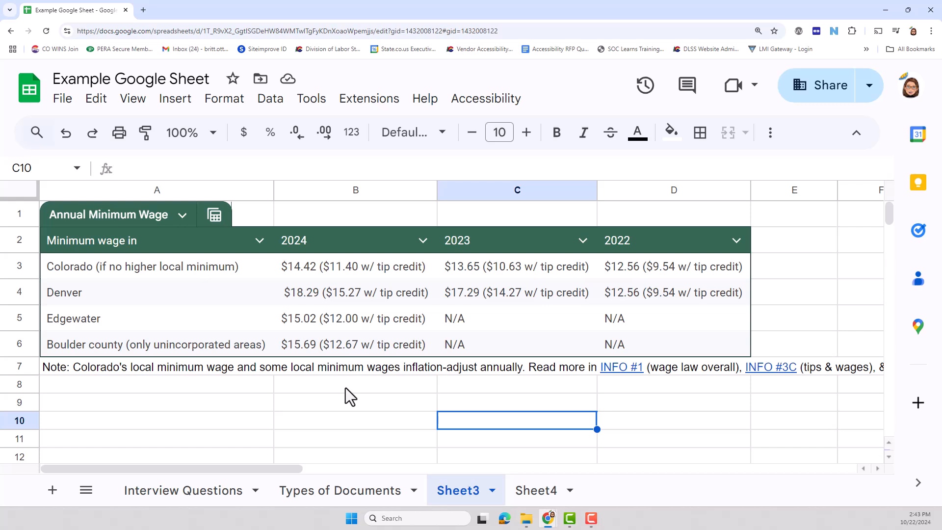
Insert one blank row above row 1, so that it sits over the Annual Minimum Wage table.
left_click(16, 214)
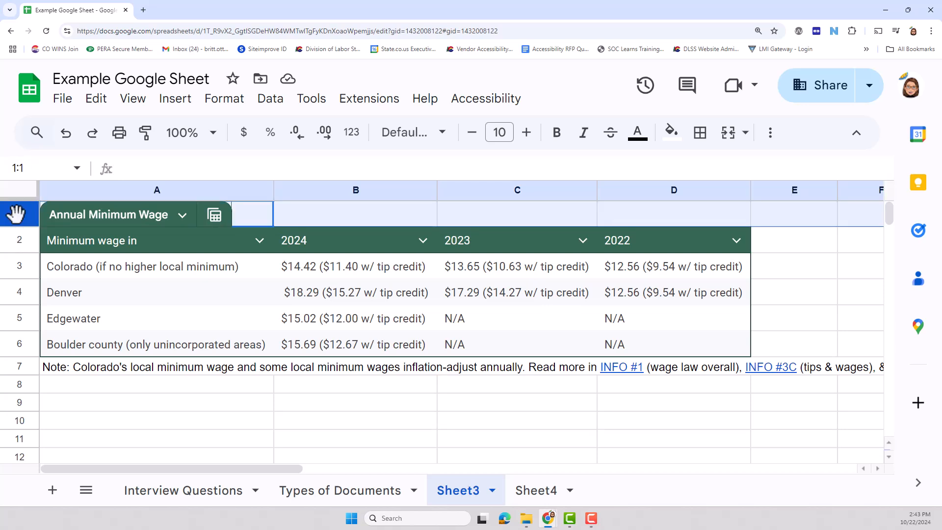
right_click(16, 214)
left_click(44, 271)
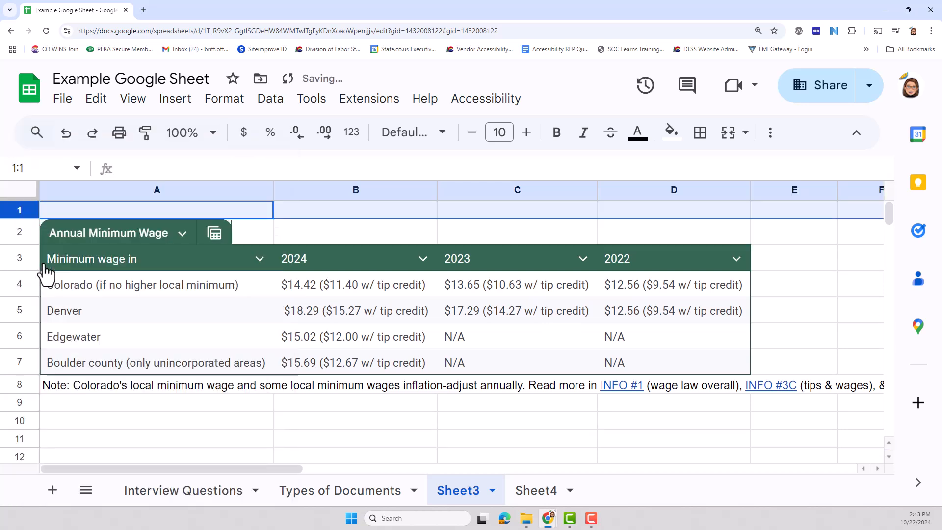
Enter the explanation Note: "N/A" means Not Applicable. in cell A1.
left_click(60, 215)
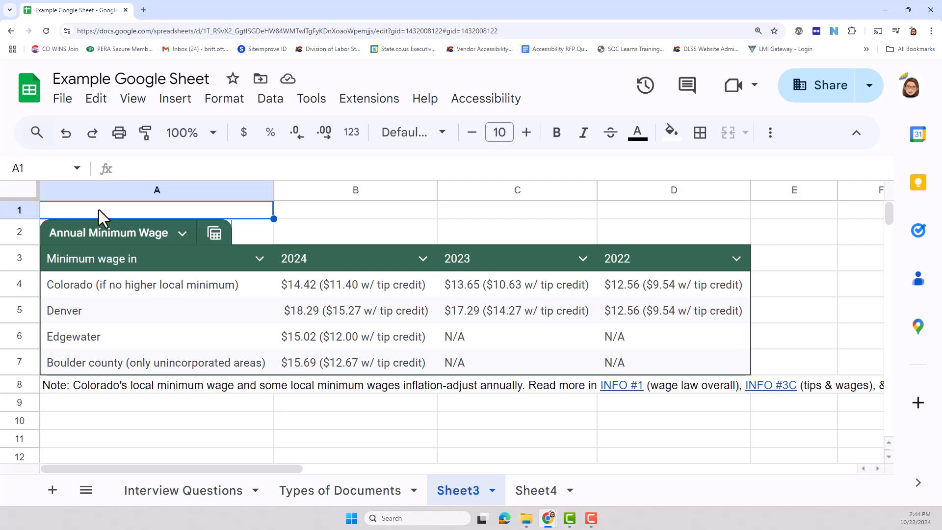
type("Note:")
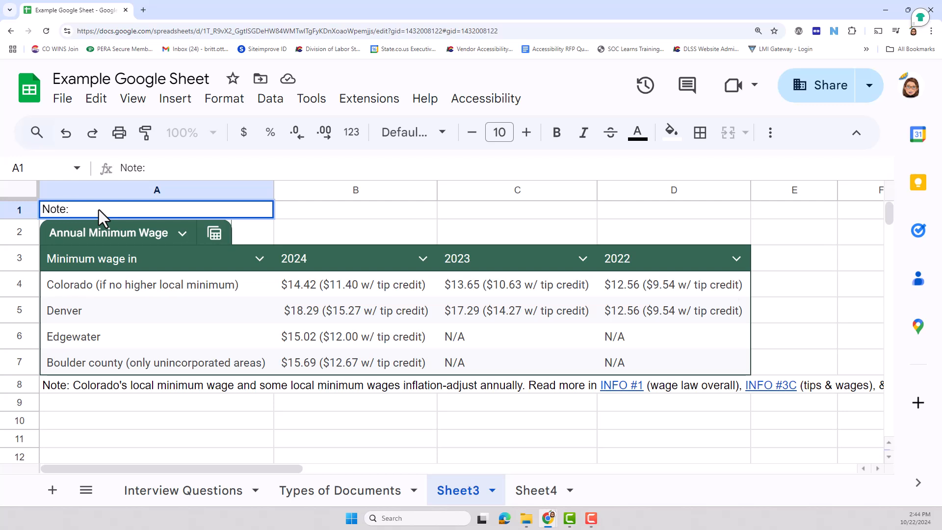
type(" \"N/A\"")
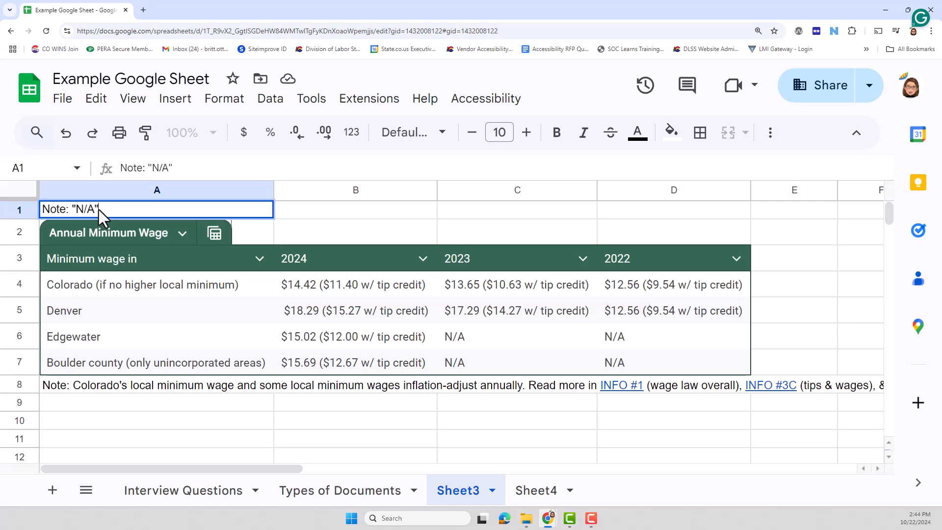
type(" means Not Applicable.")
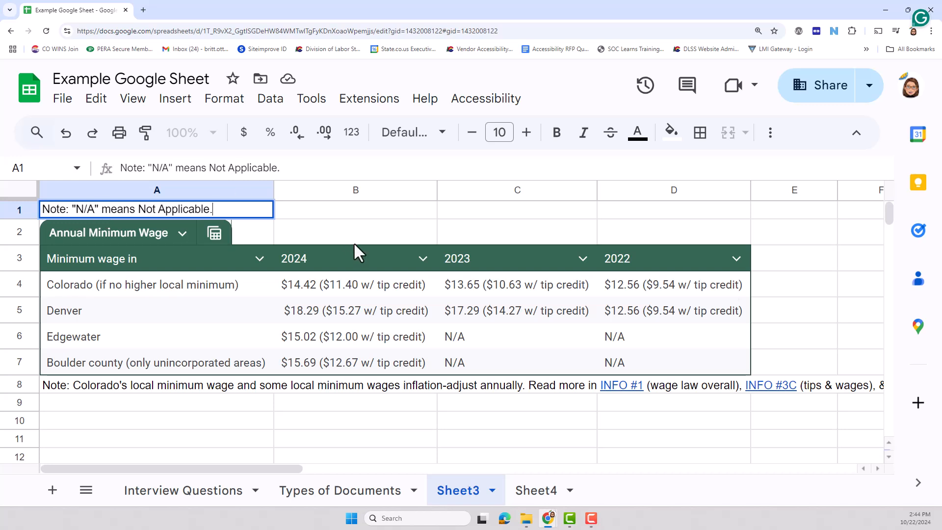
left_click(349, 214)
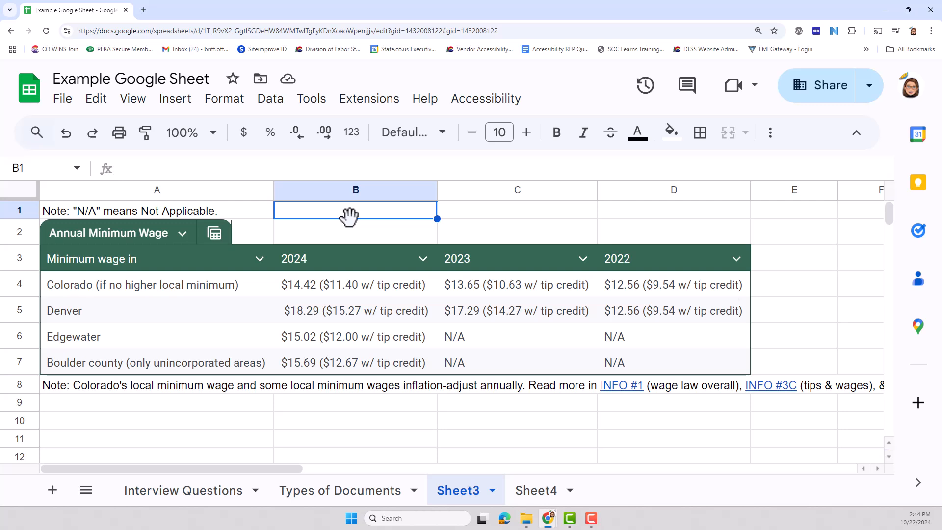
left_click(131, 210)
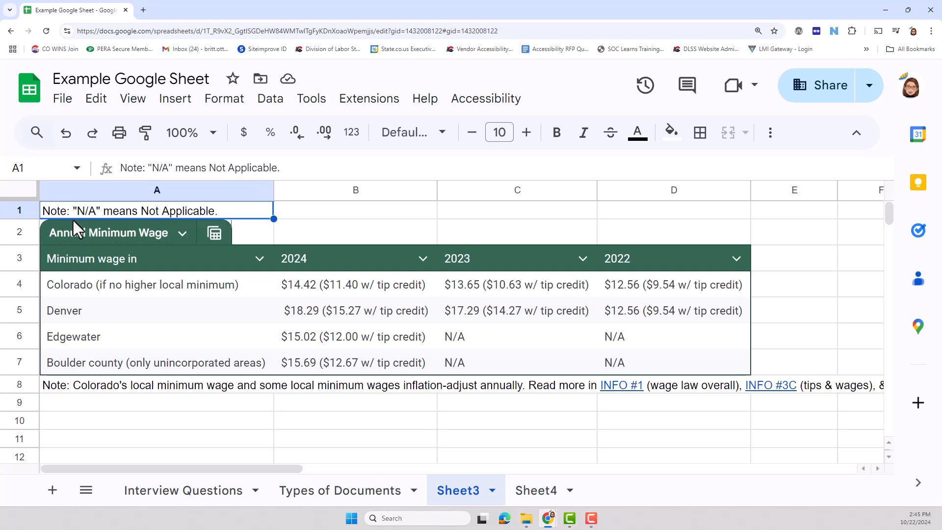
left_click(77, 232)
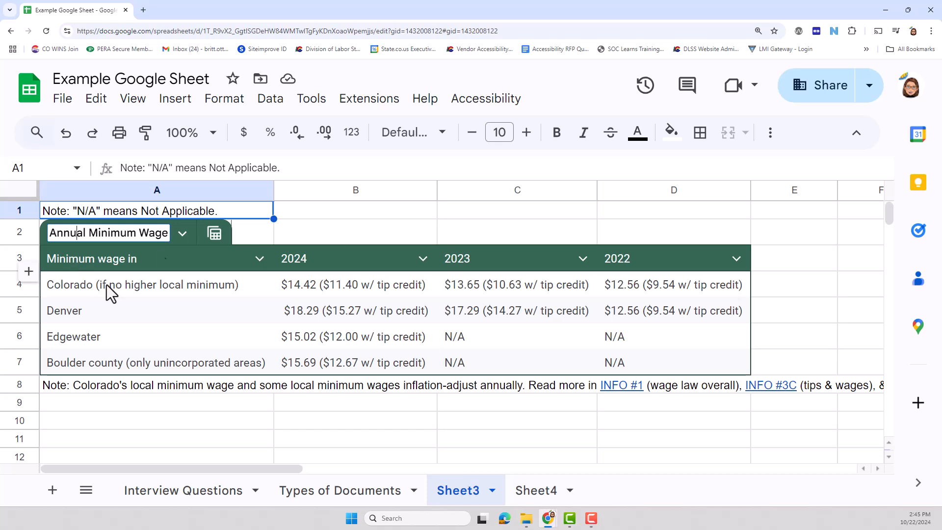
left_click(92, 391)
left_click(92, 401)
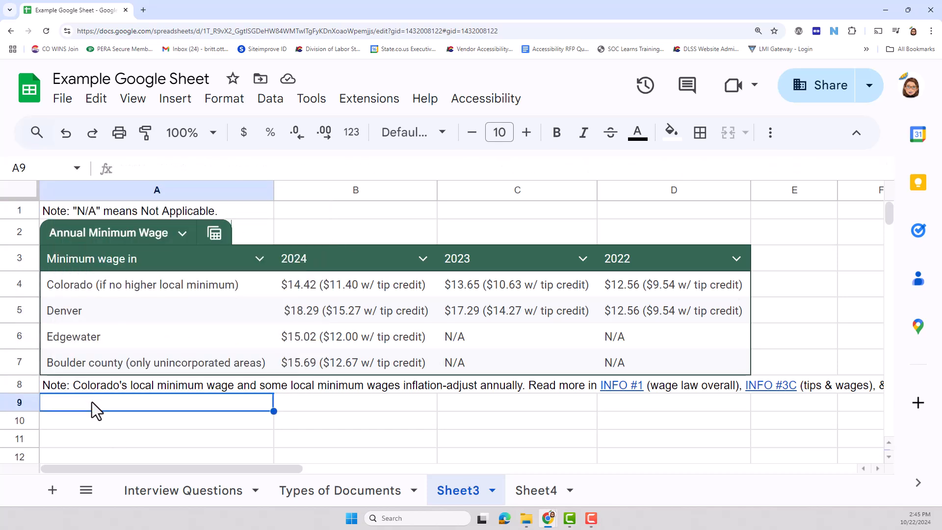